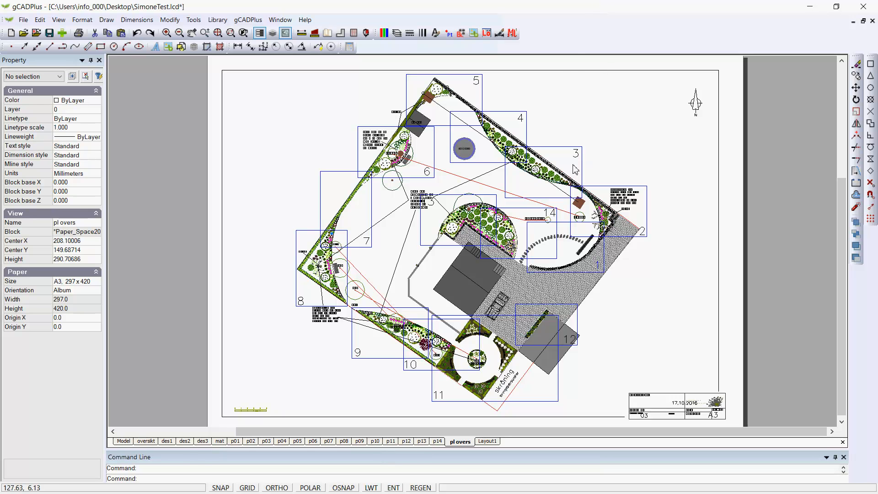
Examine the numbered overview sheet, detail sheet p03, the squared-up Layout1 sheet and the full plan in model space.
{"action": "left_click", "coordinate": [566, 147]}
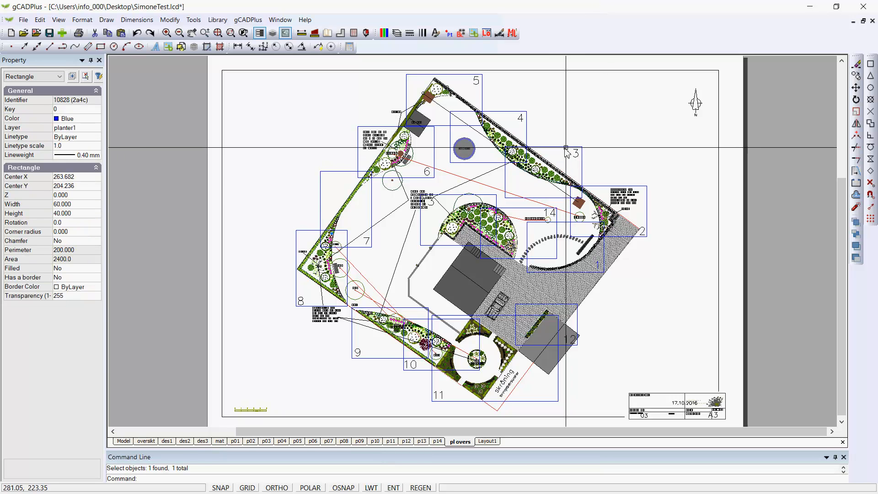
{"action": "key", "text": "Escape"}
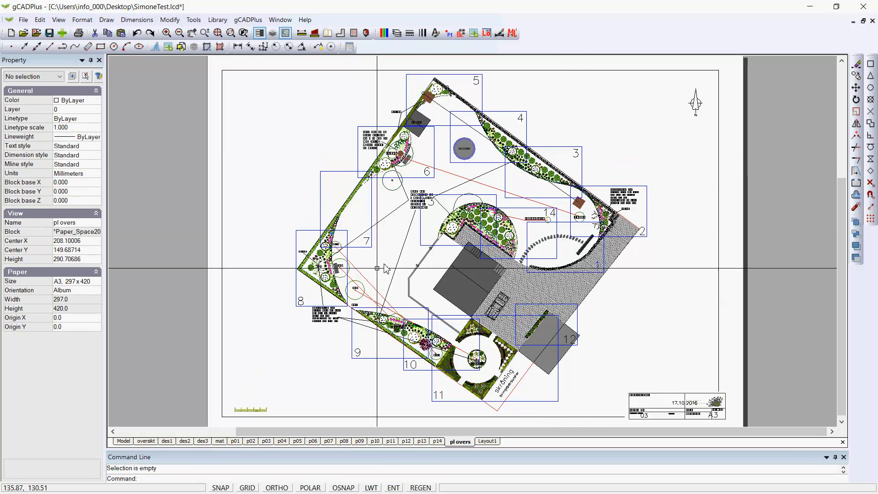
{"action": "left_click", "coordinate": [267, 441]}
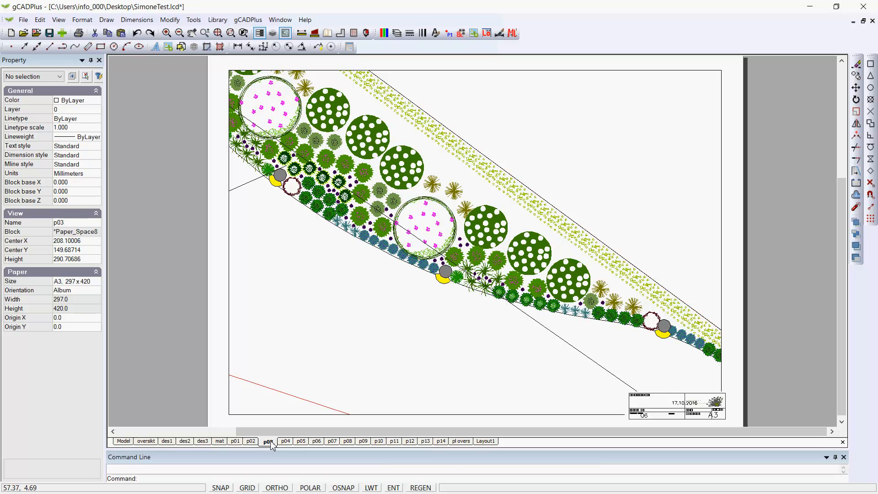
{"action": "left_click", "coordinate": [461, 442]}
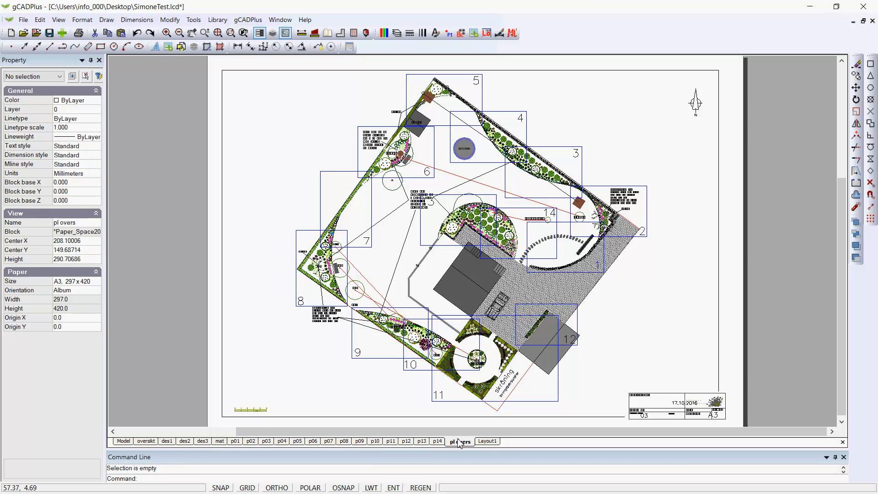
{"action": "left_click", "coordinate": [490, 447]}
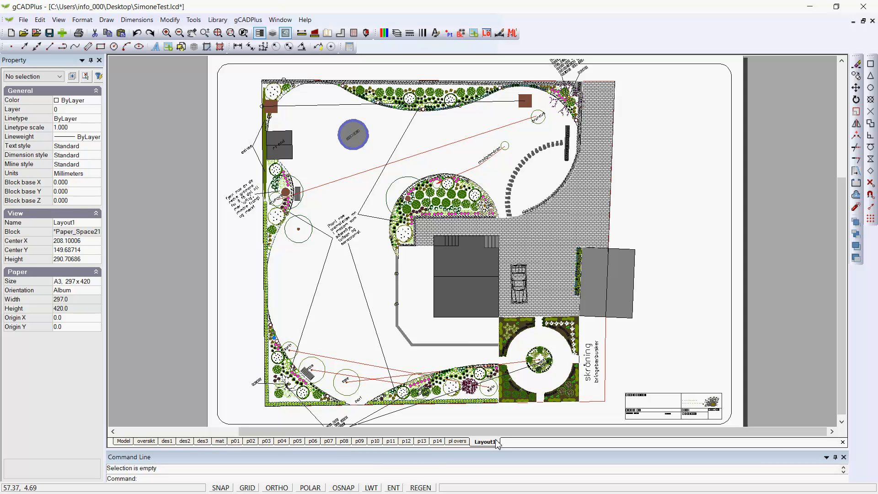
{"action": "left_click", "coordinate": [124, 443]}
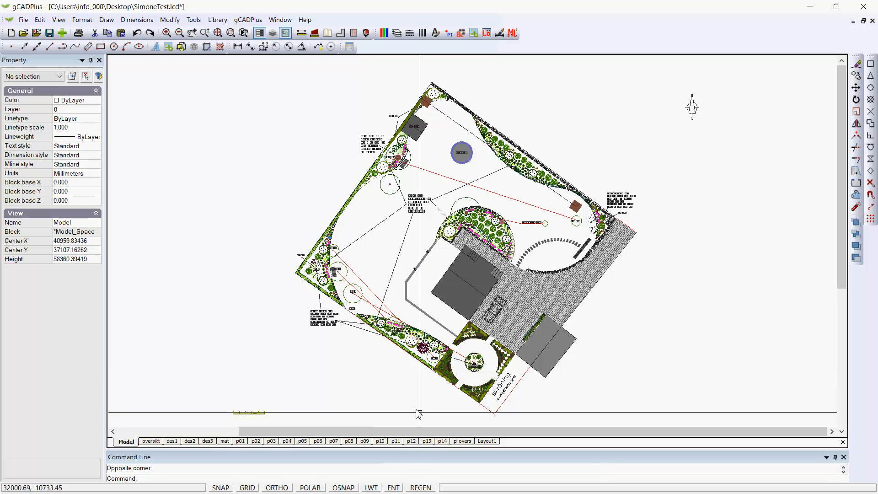
{"action": "left_click", "coordinate": [488, 442]}
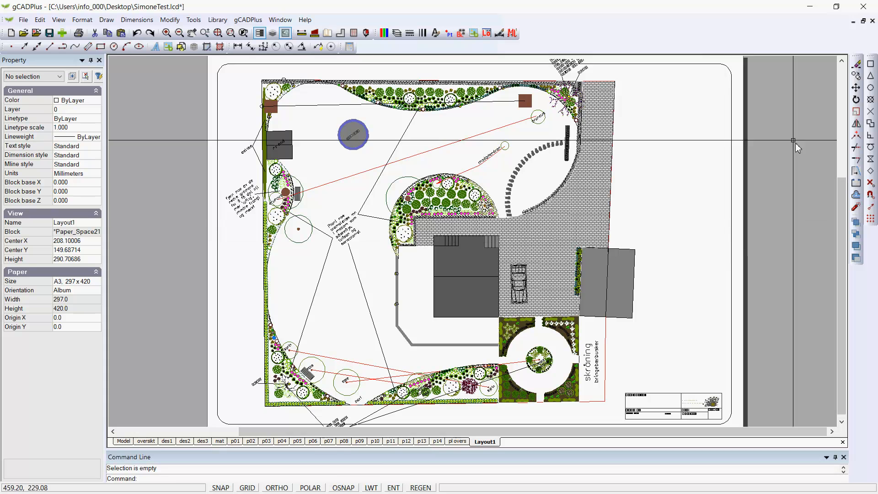
Select the Layout1 viewport, inspect its rotated view frame over the plan in model space, and return to the sheet.
{"action": "left_click", "coordinate": [762, 75]}
{"action": "left_click", "coordinate": [738, 61]}
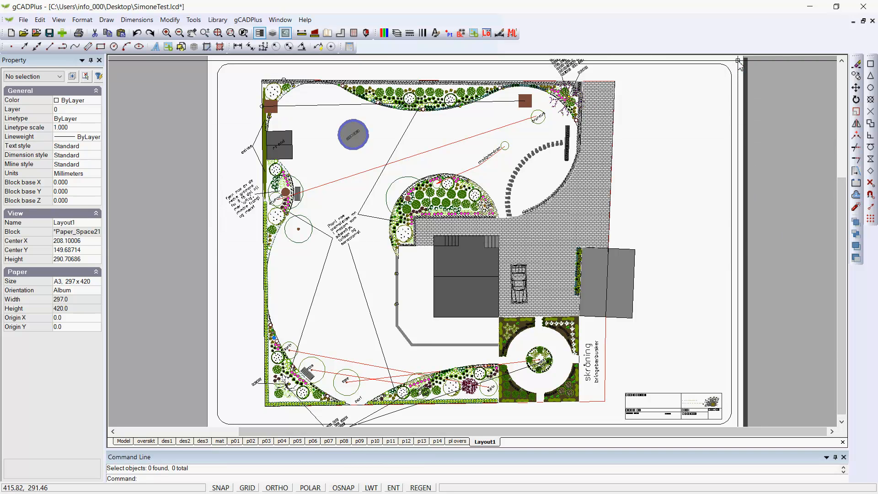
{"action": "scroll", "coordinate": [713, 104], "scroll_direction": "down", "scroll_amount": 1}
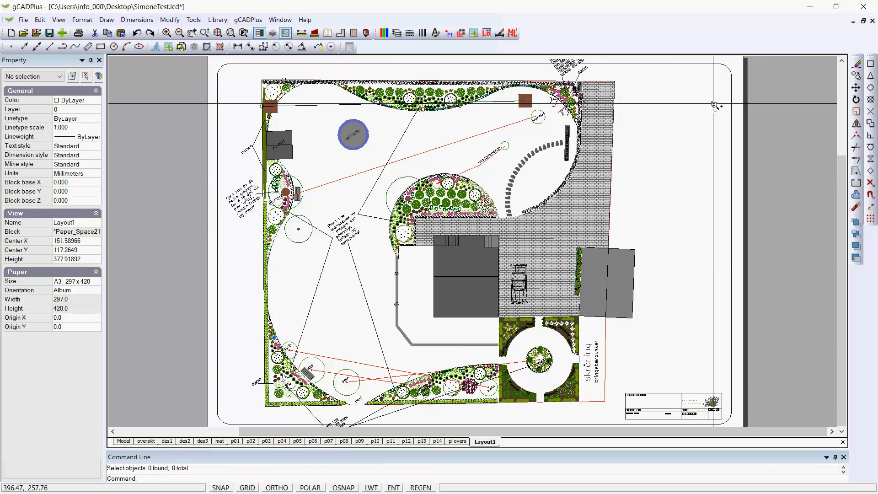
{"action": "left_click", "coordinate": [756, 76]}
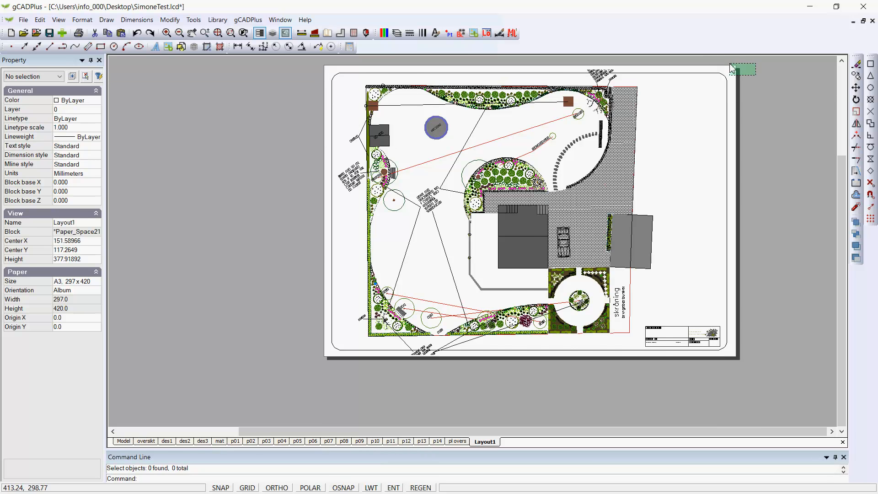
{"action": "left_click", "coordinate": [730, 66]}
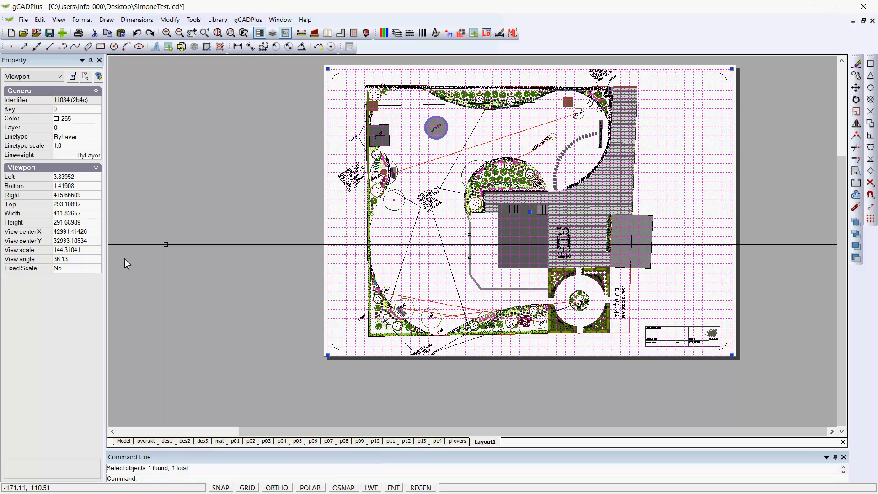
{"action": "double_click", "coordinate": [669, 177]}
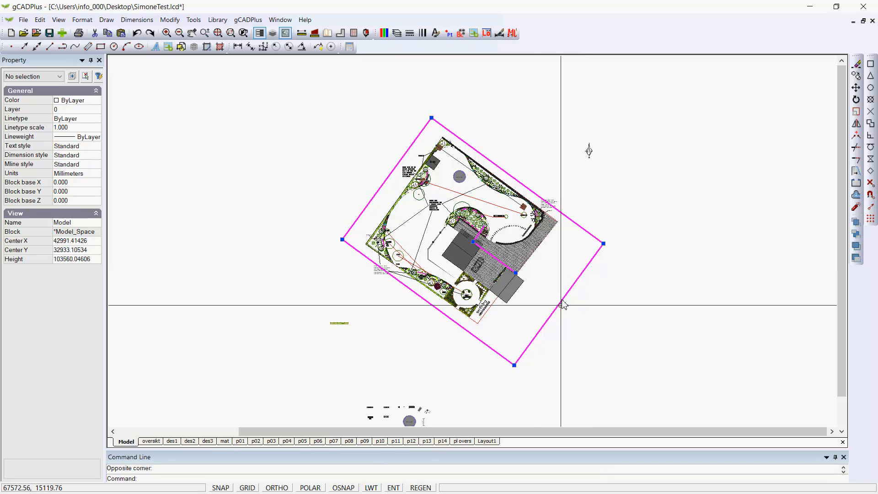
{"action": "right_click", "coordinate": [538, 297]}
{"action": "left_click", "coordinate": [562, 303]}
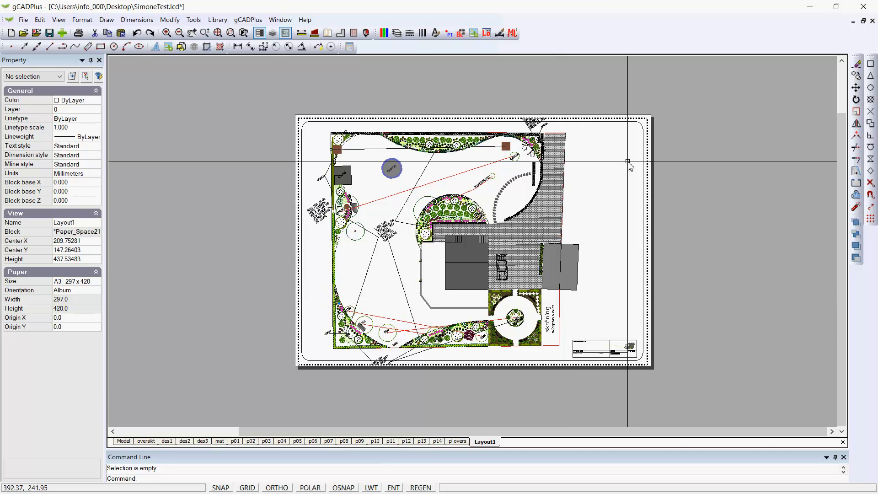
Select the full-sheet viewport on Layout1 by its border and examine the tilted text notes inside it.
{"action": "left_click", "coordinate": [671, 133]}
{"action": "left_click", "coordinate": [646, 98]}
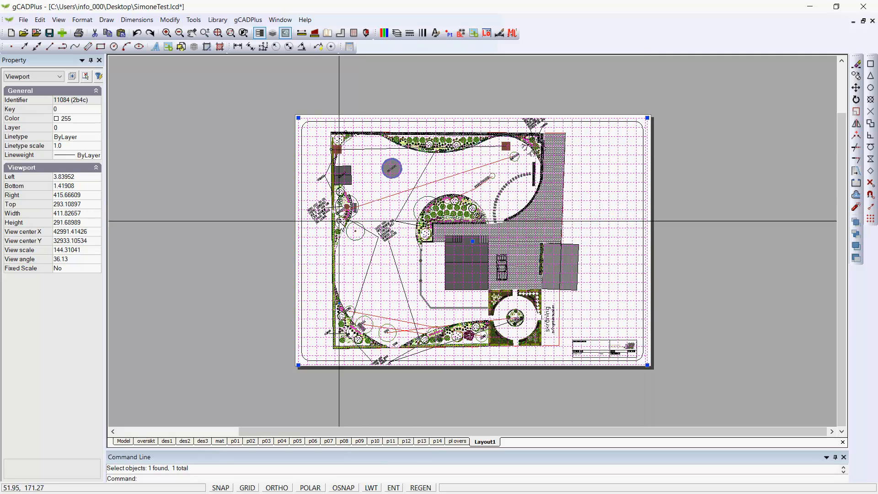
{"action": "scroll", "coordinate": [322, 209], "scroll_direction": "up", "scroll_amount": 5}
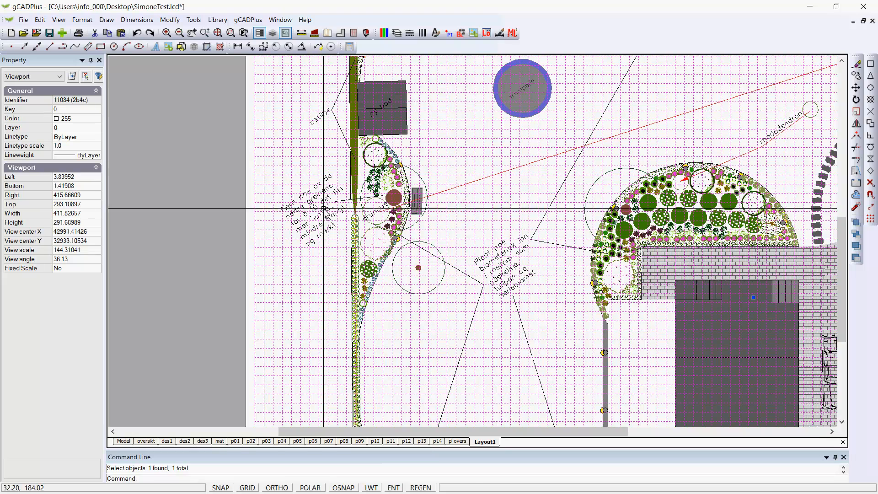
{"action": "scroll", "coordinate": [324, 211], "scroll_direction": "down", "scroll_amount": 3}
{"action": "scroll", "coordinate": [324, 212], "scroll_direction": "down", "scroll_amount": 1}
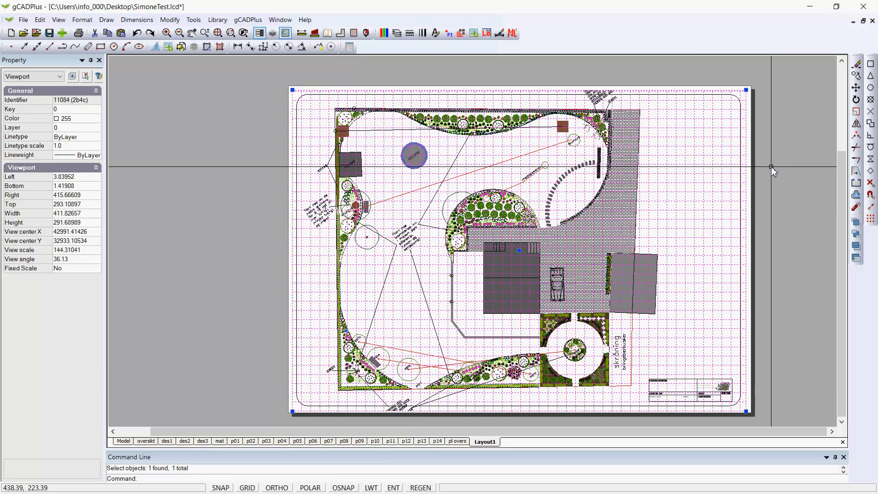
{"action": "right_click", "coordinate": [747, 133]}
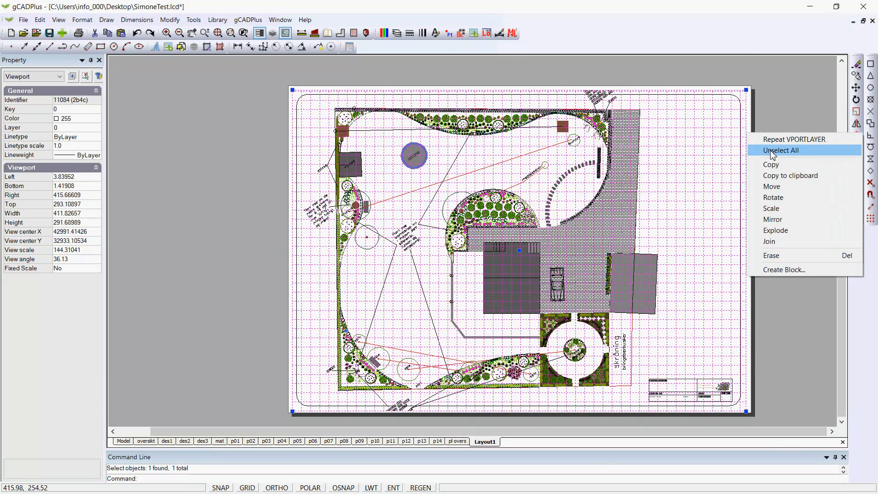
{"action": "key", "text": "Escape"}
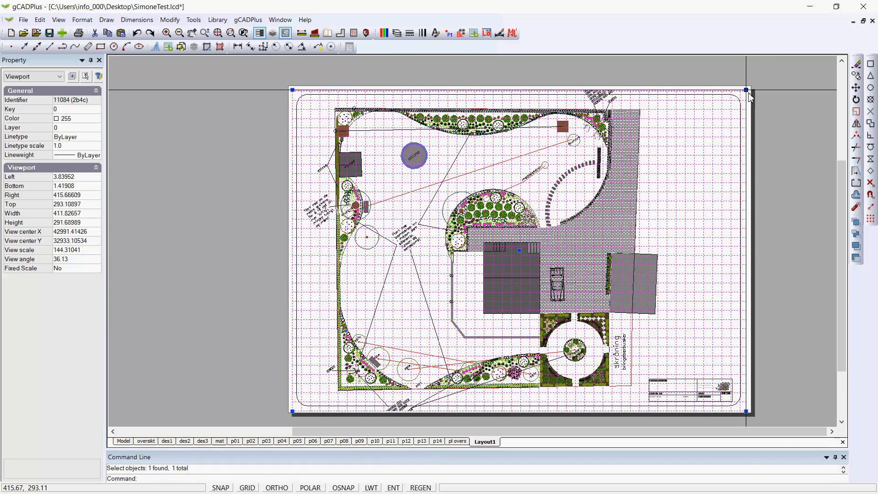
Freeze the tekst layer in the Layout1 viewport and apply the viewport layer settings.
{"action": "scroll", "coordinate": [744, 88], "scroll_direction": "up", "scroll_amount": 1}
{"action": "scroll", "coordinate": [745, 89], "scroll_direction": "up", "scroll_amount": 1}
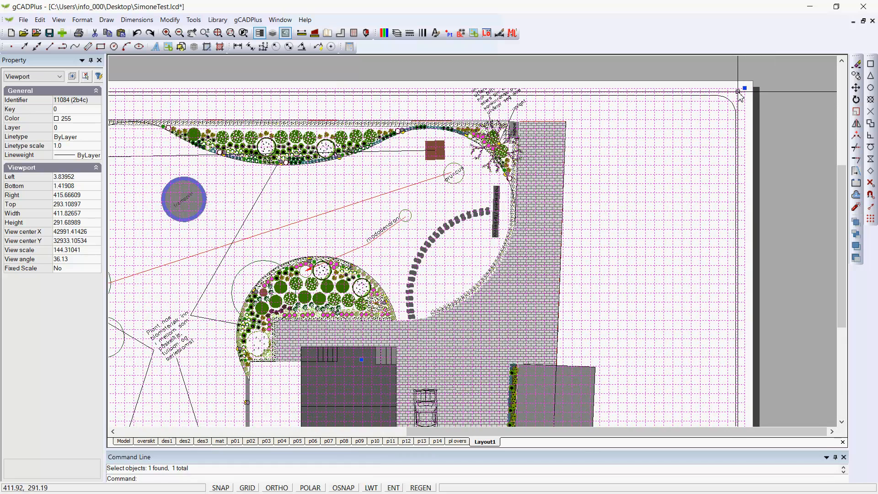
{"action": "right_click", "coordinate": [744, 93]}
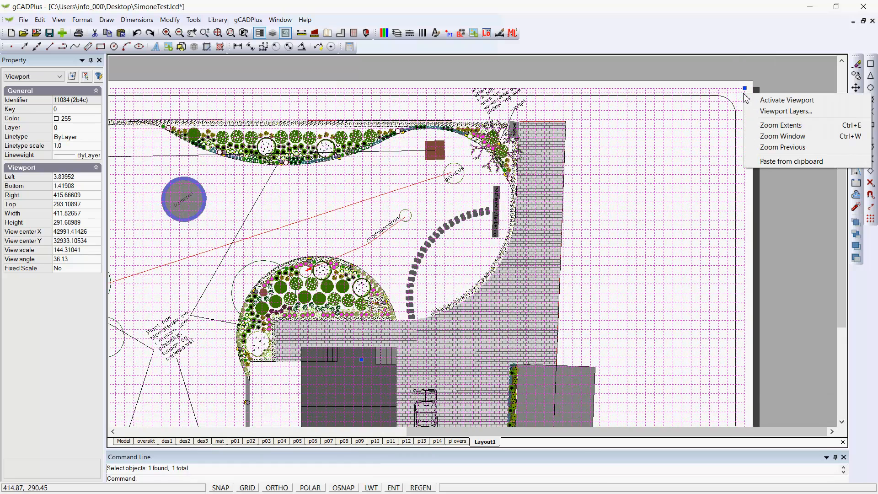
{"action": "left_click", "coordinate": [772, 111]}
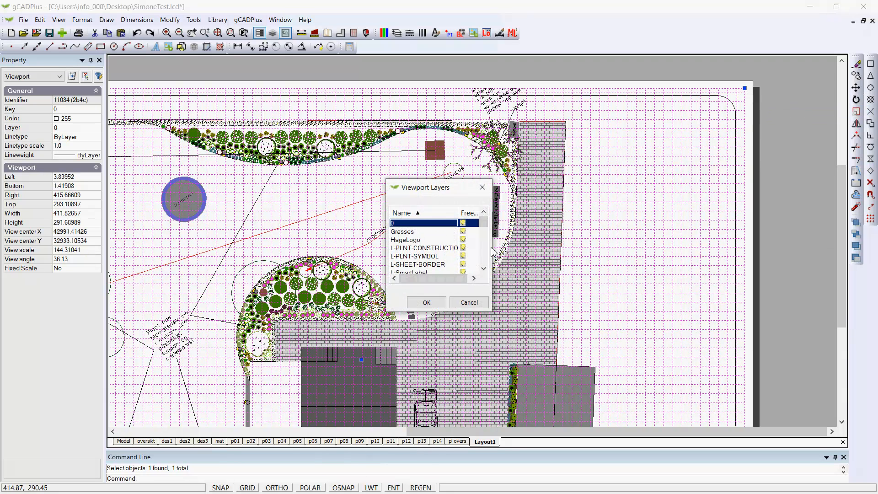
{"action": "left_click", "coordinate": [485, 269]}
{"action": "left_click", "coordinate": [484, 269]}
{"action": "left_click", "coordinate": [485, 269]}
{"action": "left_click", "coordinate": [484, 269]}
{"action": "left_click", "coordinate": [485, 269]}
{"action": "left_click", "coordinate": [484, 269]}
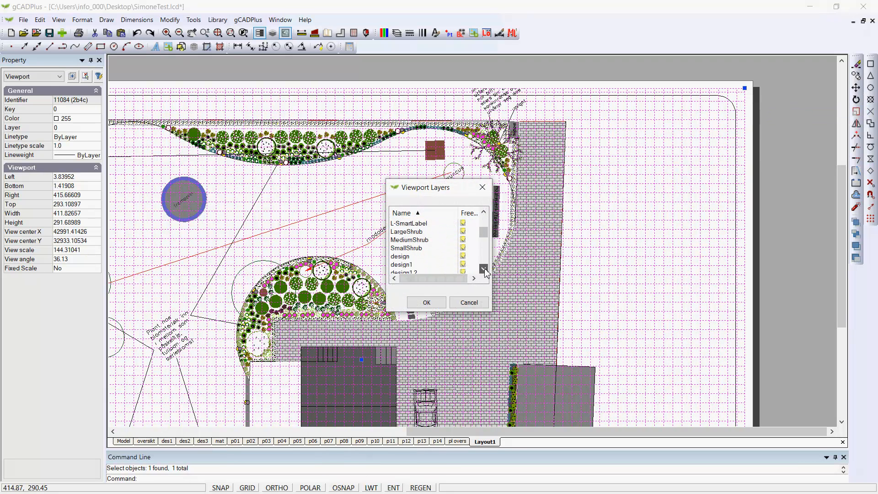
{"action": "left_click", "coordinate": [485, 269]}
{"action": "left_click", "coordinate": [484, 269]}
{"action": "left_click", "coordinate": [485, 269]}
{"action": "left_click", "coordinate": [484, 269]}
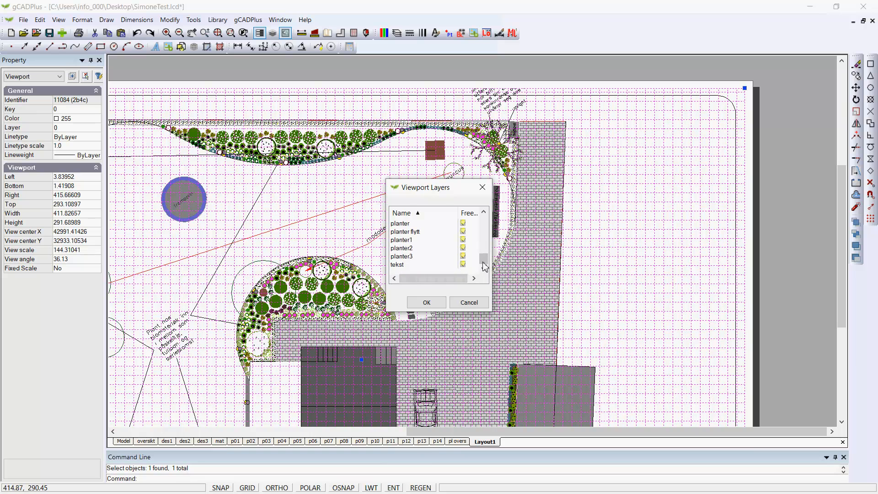
{"action": "left_click", "coordinate": [463, 263]}
{"action": "left_click", "coordinate": [435, 303]}
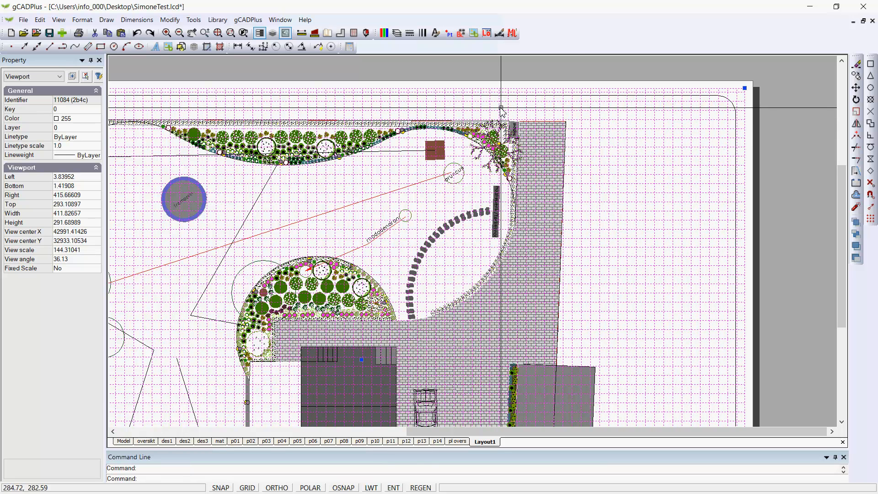
Review the viewport's layer list once more, clear the selection and look over the full Layout1 sheet.
{"action": "right_click", "coordinate": [666, 138]}
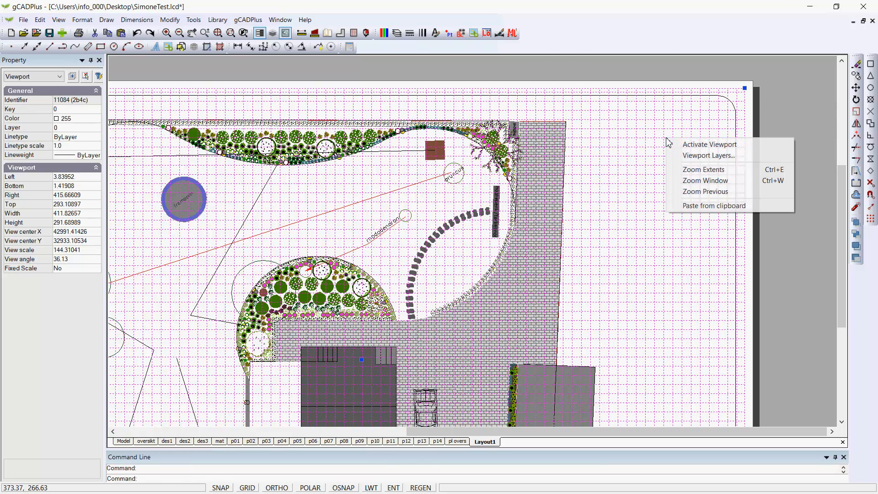
{"action": "left_click", "coordinate": [712, 155]}
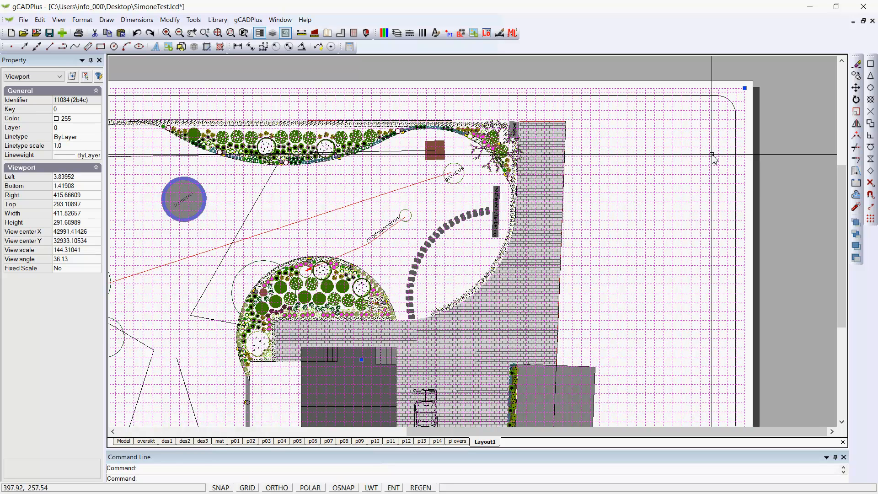
{"action": "right_click", "coordinate": [711, 157]}
{"action": "left_click", "coordinate": [787, 152]}
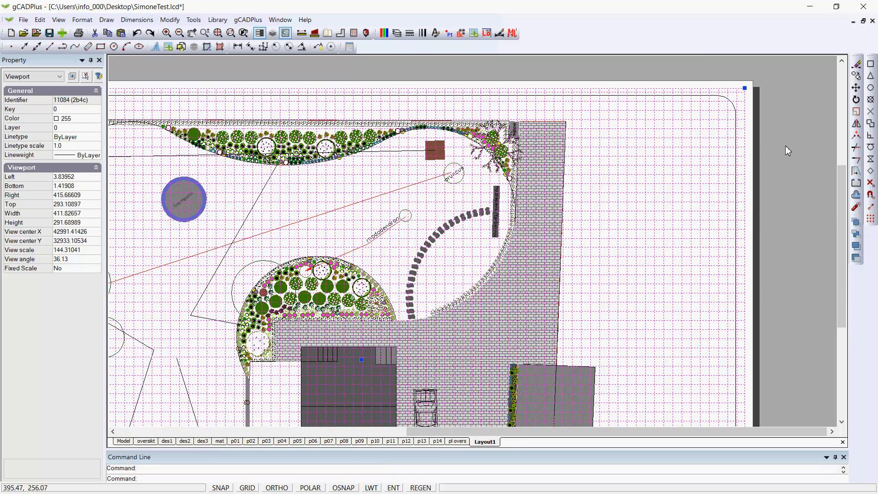
{"action": "right_click", "coordinate": [786, 151]}
{"action": "left_click", "coordinate": [771, 167]}
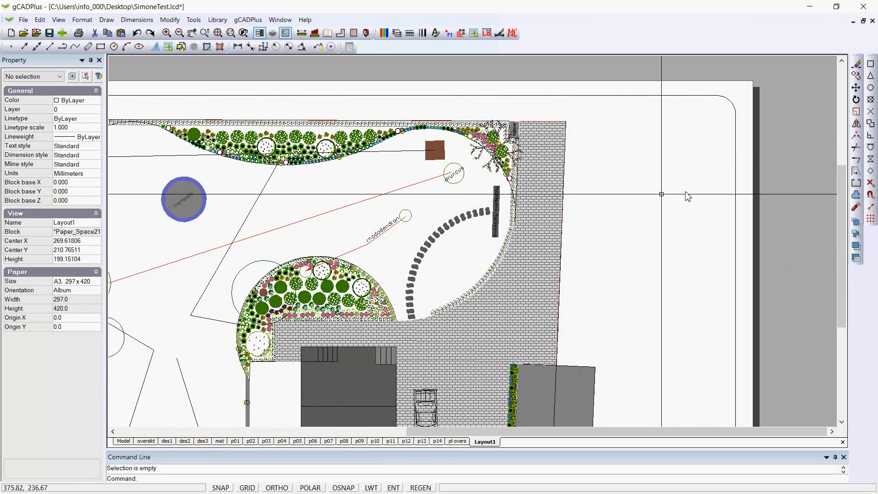
{"action": "scroll", "coordinate": [687, 196], "scroll_direction": "down", "scroll_amount": 4}
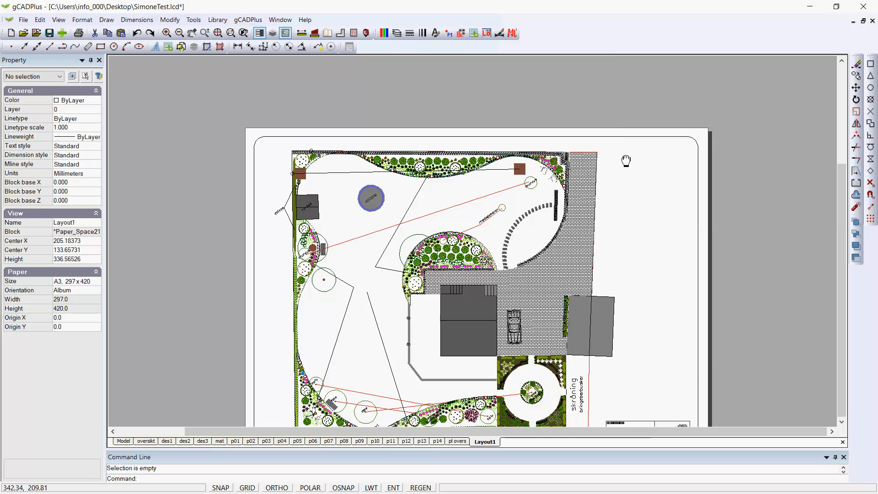
{"action": "middle_click_drag", "start_coordinate": [625, 228], "coordinate": [627, 161]}
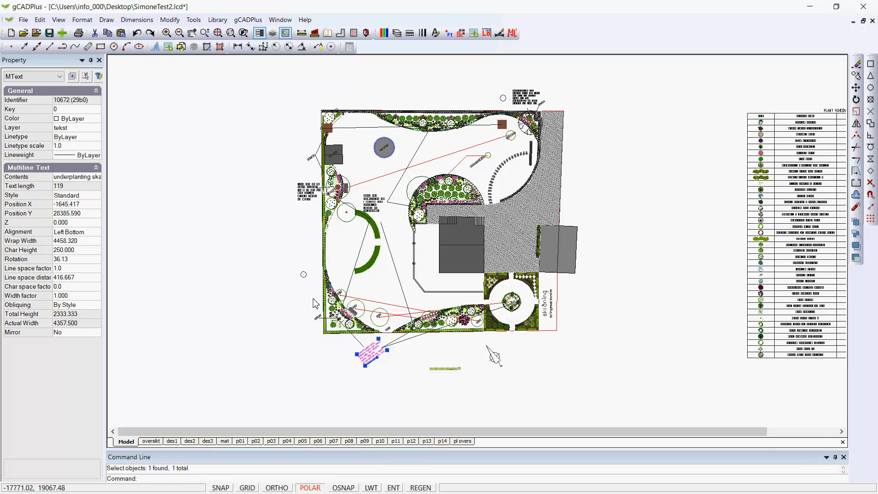
In the SimoneTest2 model, rotate the underplanting note below the port opening to 0° and move it about 800 mm left toward its leader.
{"action": "scroll", "coordinate": [358, 379], "scroll_direction": "up", "scroll_amount": 2}
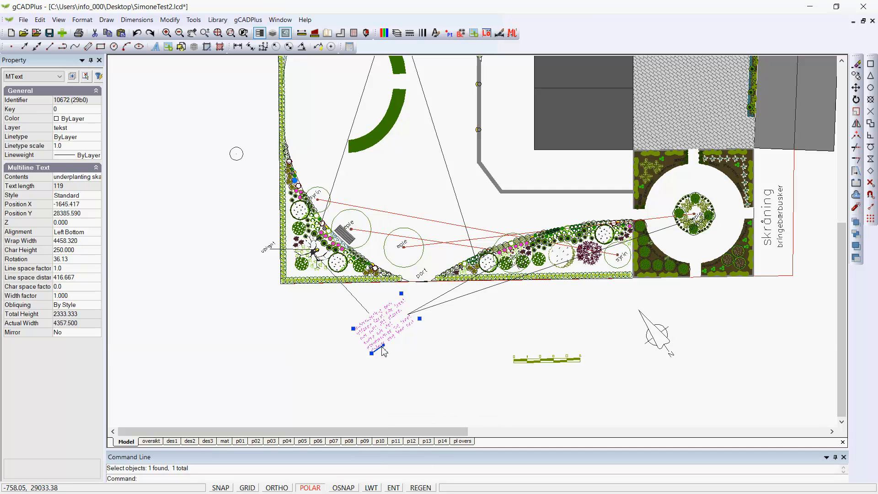
{"action": "left_click_drag", "start_coordinate": [383, 345], "coordinate": [387, 356]}
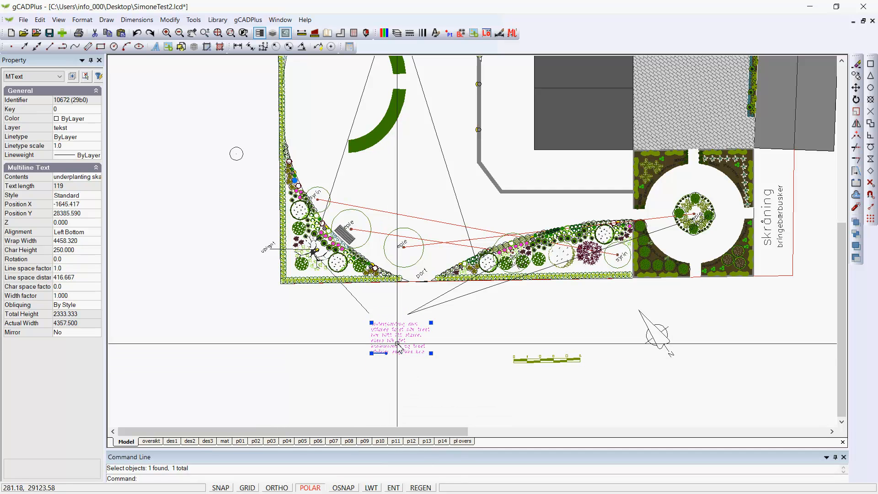
{"action": "right_click", "coordinate": [398, 364]}
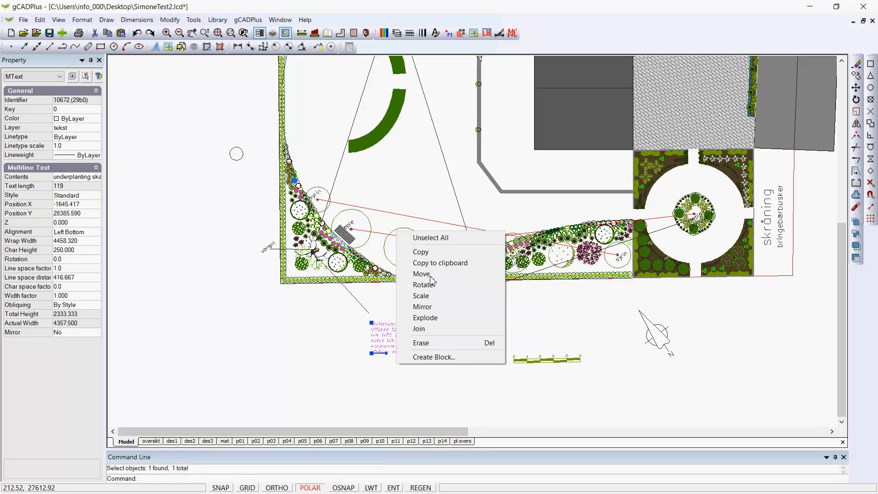
{"action": "left_click", "coordinate": [421, 273]}
{"action": "left_click", "coordinate": [401, 338]}
{"action": "left_click", "coordinate": [389, 339]}
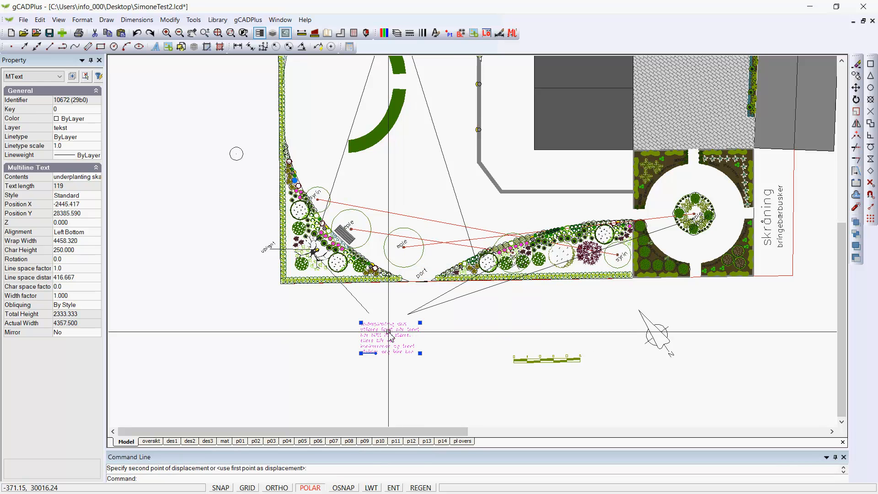
{"action": "key", "text": "Escape"}
{"action": "scroll", "coordinate": [398, 303], "scroll_direction": "down", "scroll_amount": 4}
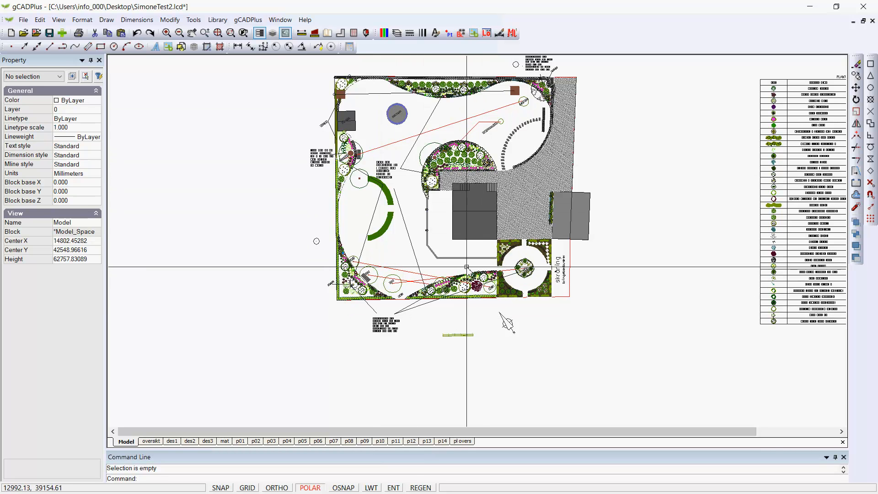
On the oversikt layout, move the plant schedule viewport up about 9 mm and clear the selection.
{"action": "left_click", "coordinate": [151, 441]}
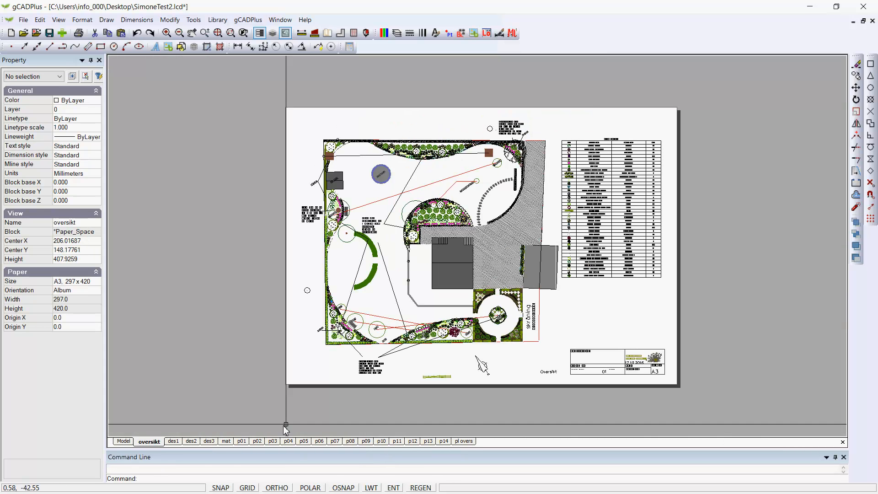
{"action": "scroll", "coordinate": [435, 279], "scroll_direction": "up", "scroll_amount": 1}
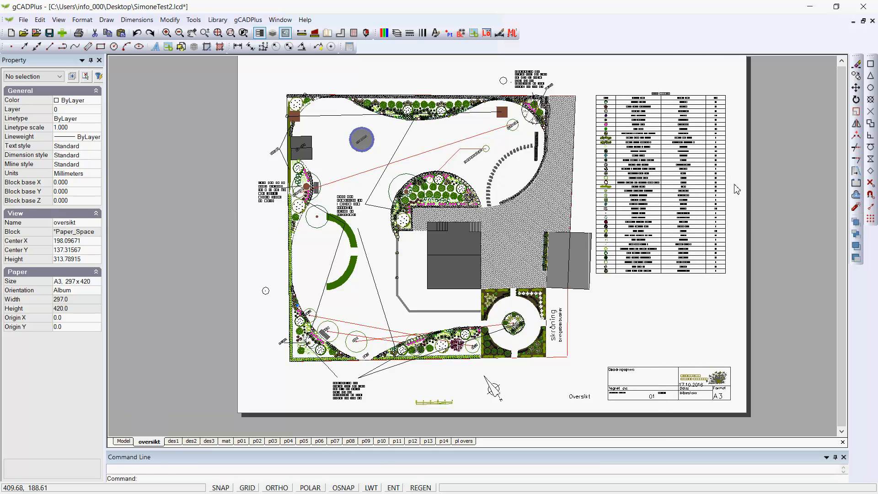
{"action": "left_click", "coordinate": [717, 165]}
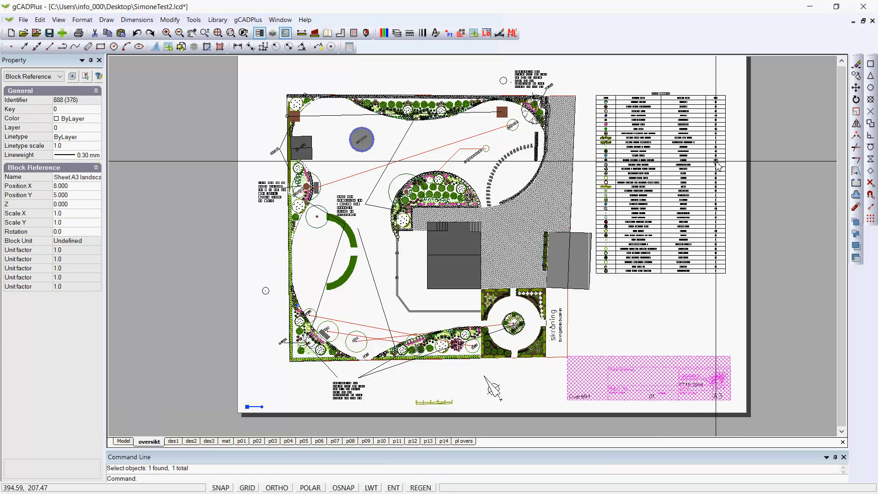
{"action": "key", "text": "Escape"}
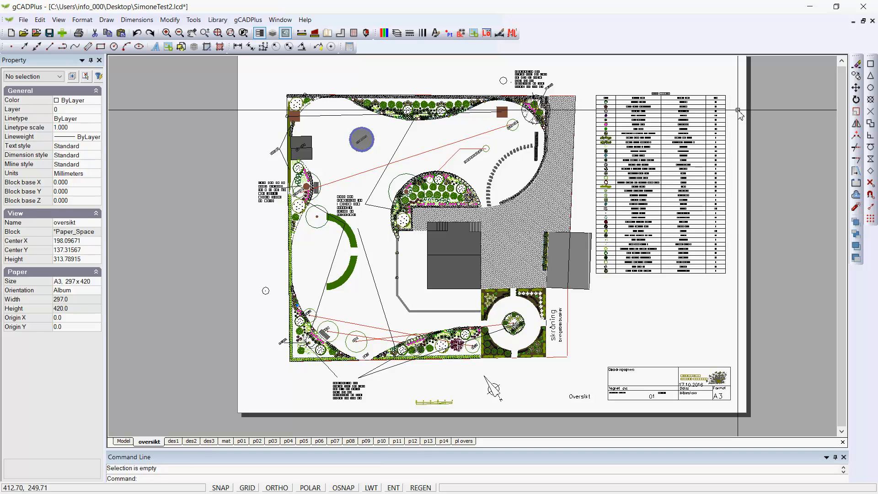
{"action": "left_click", "coordinate": [738, 111]}
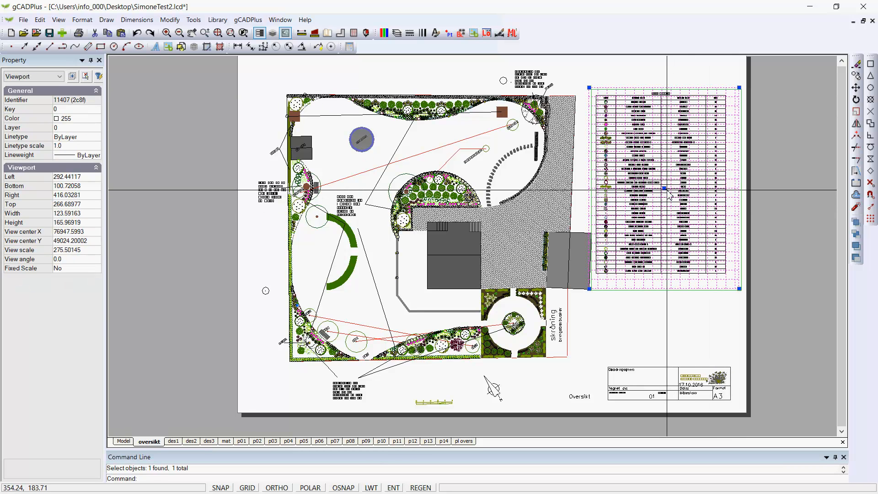
{"action": "left_click_drag", "start_coordinate": [664, 188], "coordinate": [667, 179]}
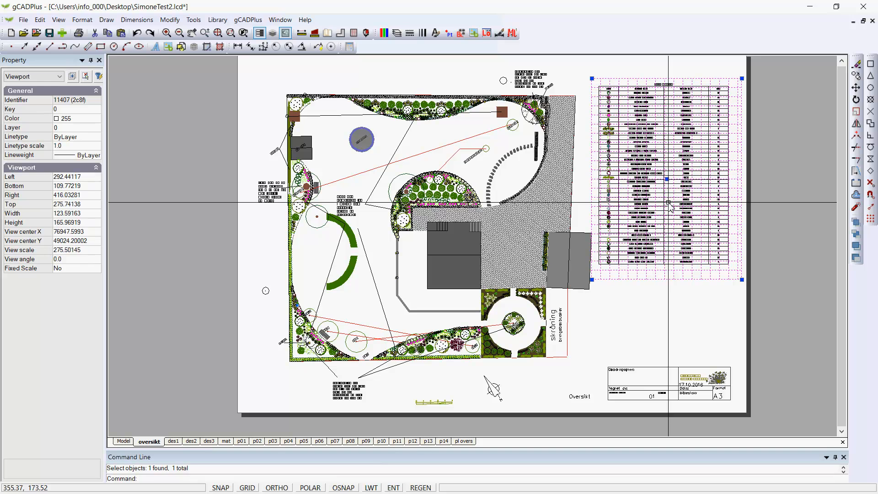
{"action": "key", "text": "Escape"}
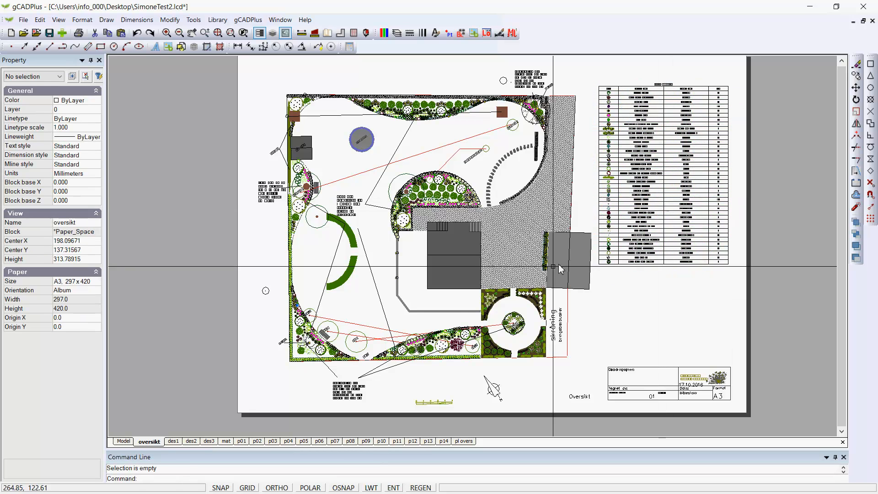
In the model, edit the plant schedule block to set its PLANT SCHEDULE title's text height to 600, and close the block editor.
{"action": "left_click", "coordinate": [123, 441]}
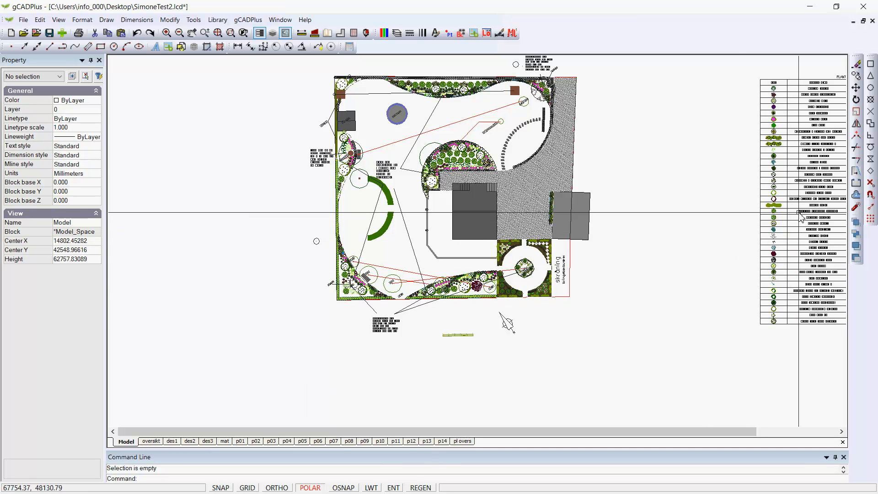
{"action": "left_click", "coordinate": [798, 223]}
{"action": "right_click", "coordinate": [801, 213]}
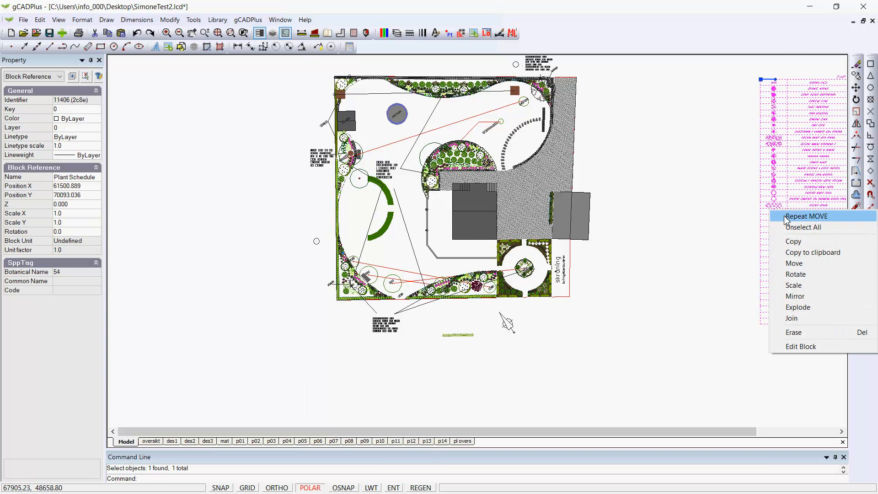
{"action": "left_click", "coordinate": [800, 346]}
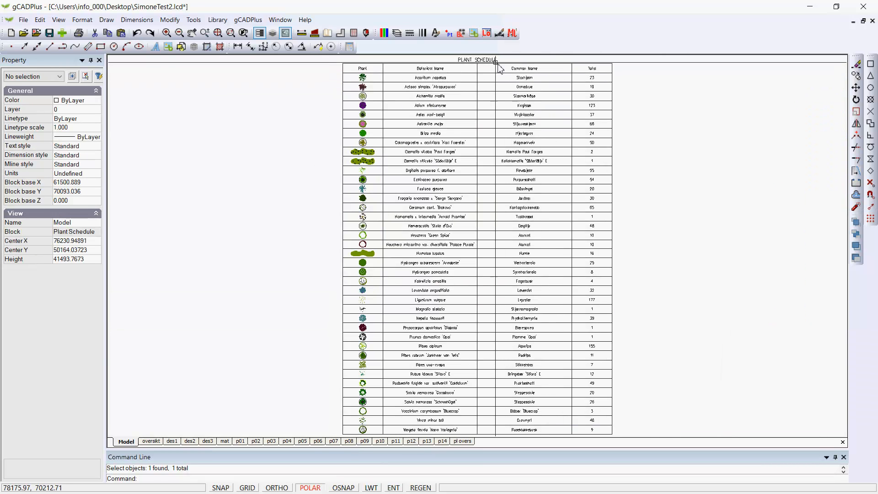
{"action": "left_click", "coordinate": [492, 63]}
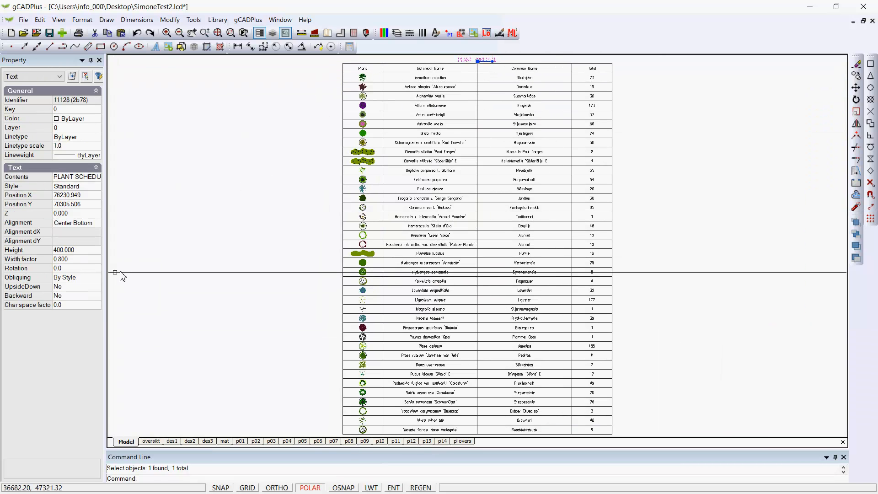
{"action": "left_click", "coordinate": [82, 251]}
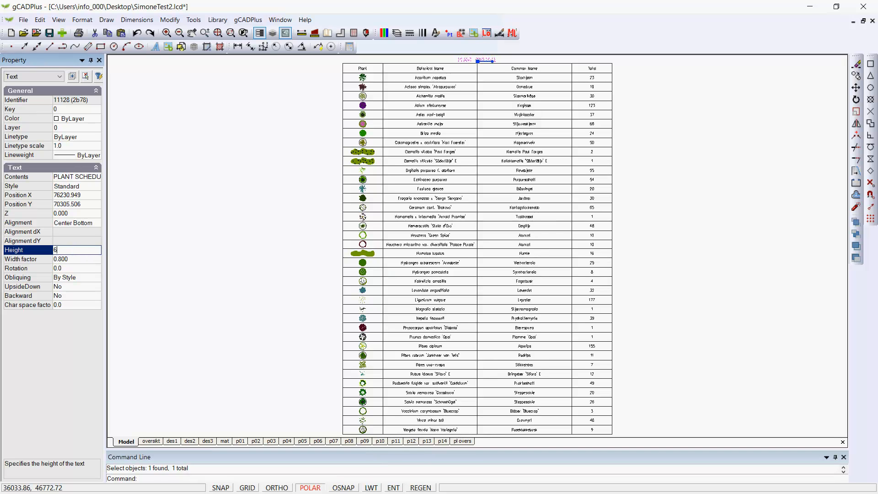
{"action": "right_click", "coordinate": [223, 215]}
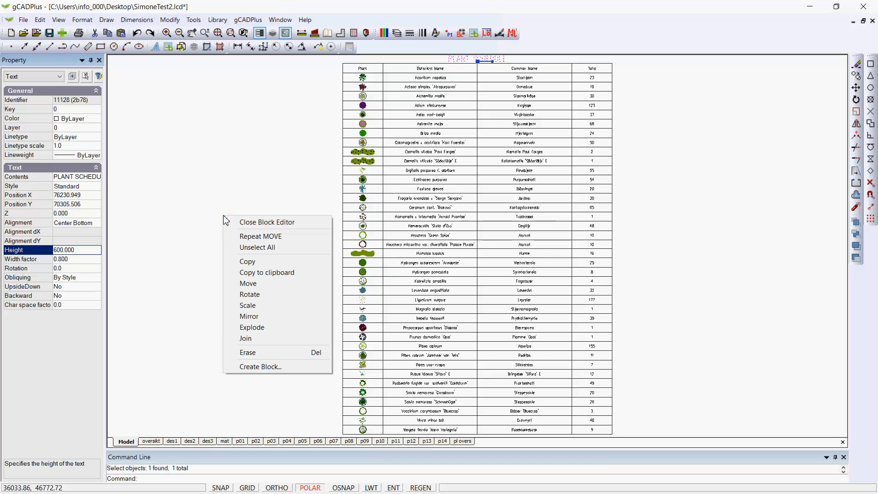
{"action": "left_click", "coordinate": [261, 224]}
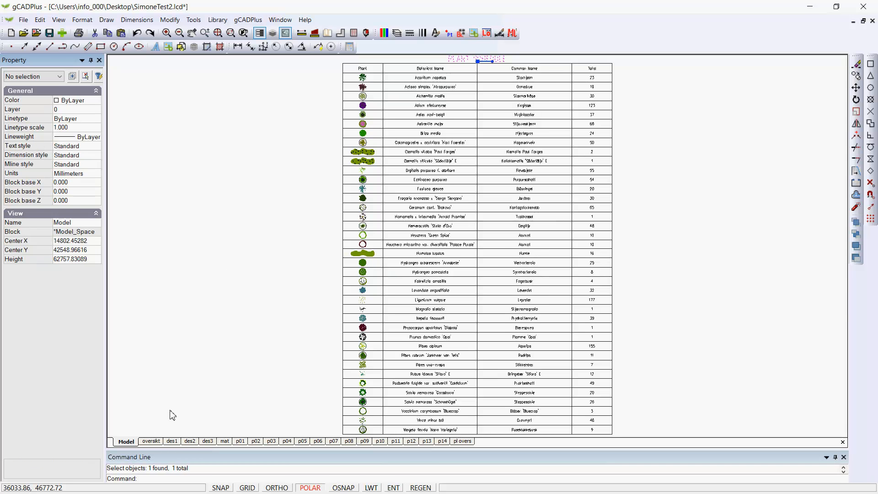
Return to the oversikt layout and examine the plant schedule title up close and on the full sheet.
{"action": "left_click", "coordinate": [151, 442]}
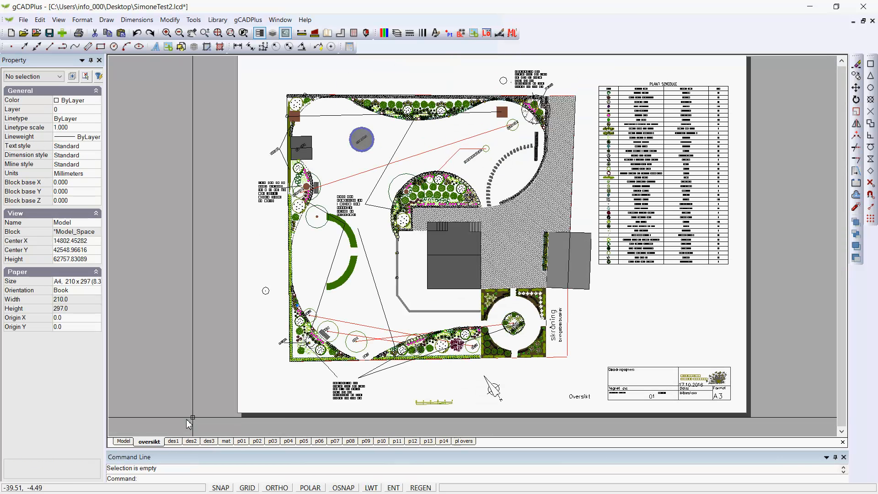
{"action": "scroll", "coordinate": [667, 102], "scroll_direction": "up", "scroll_amount": 3}
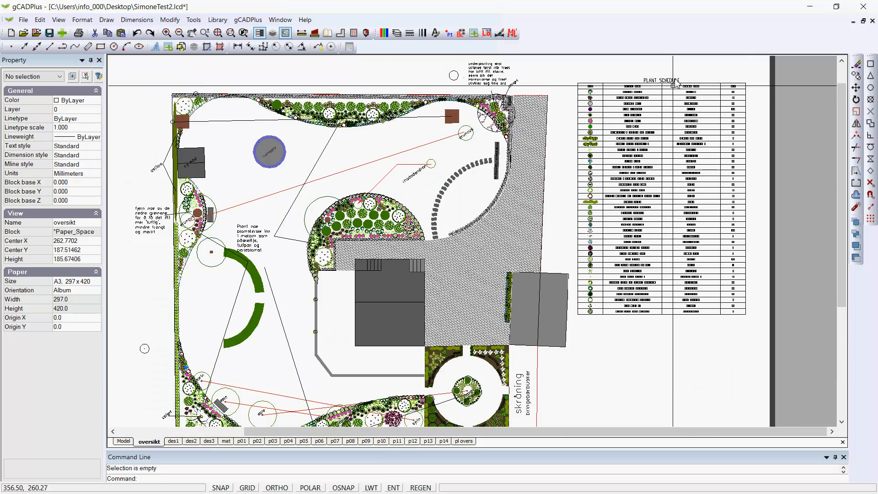
{"action": "scroll", "coordinate": [680, 184], "scroll_direction": "down", "scroll_amount": 4}
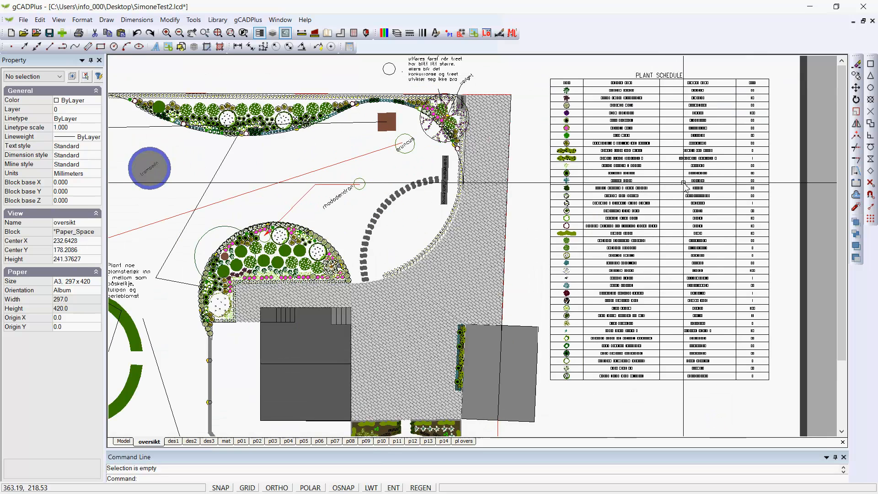
{"action": "scroll", "coordinate": [684, 183], "scroll_direction": "down", "scroll_amount": 1}
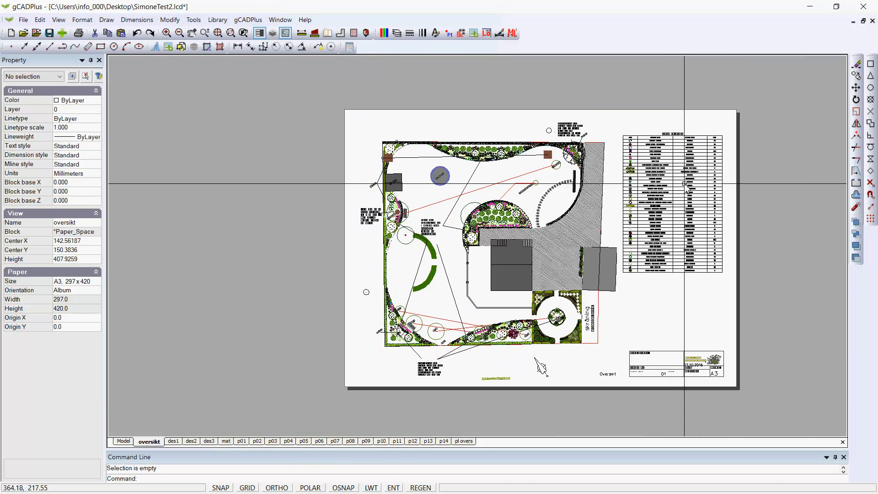